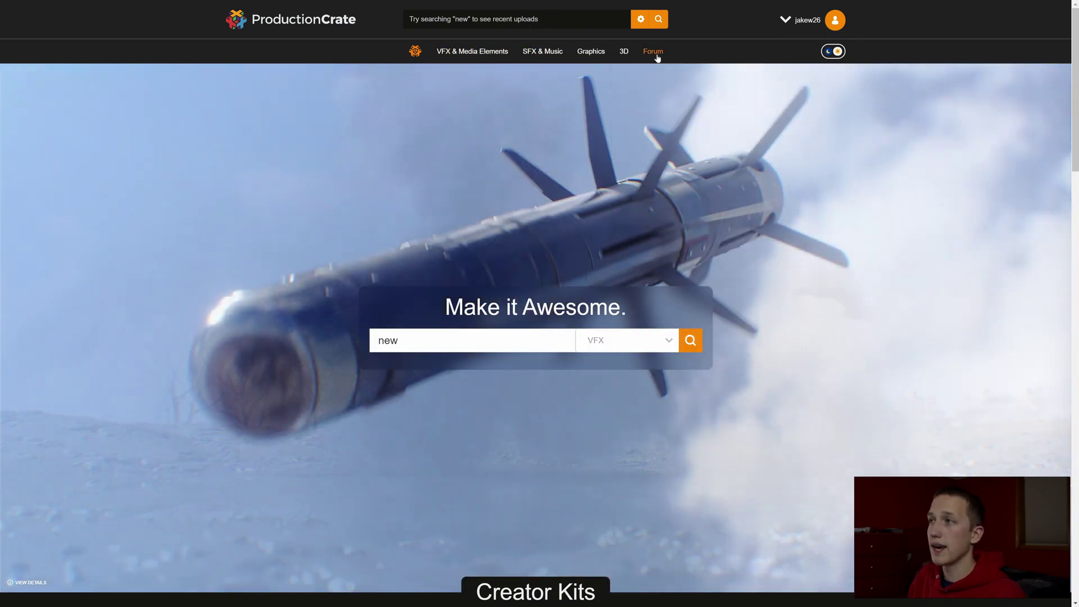
Step: Browse the ProductionCrate home page and check which asset types the VFX search covers
mouse_move(460, 51)
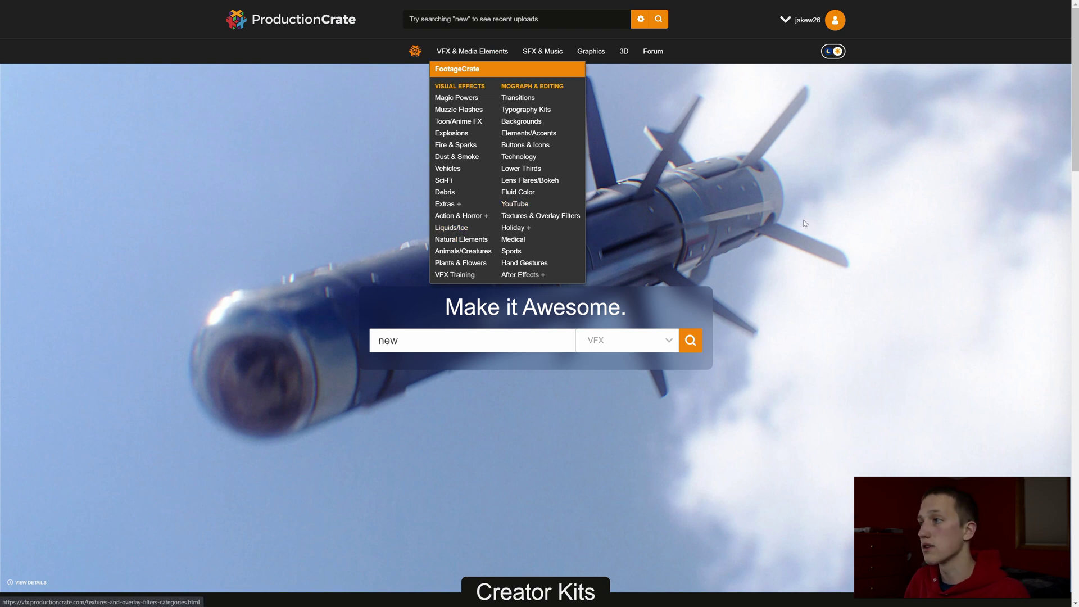
scroll(626, 218, "down", 5)
scroll(625, 218, "up", 2)
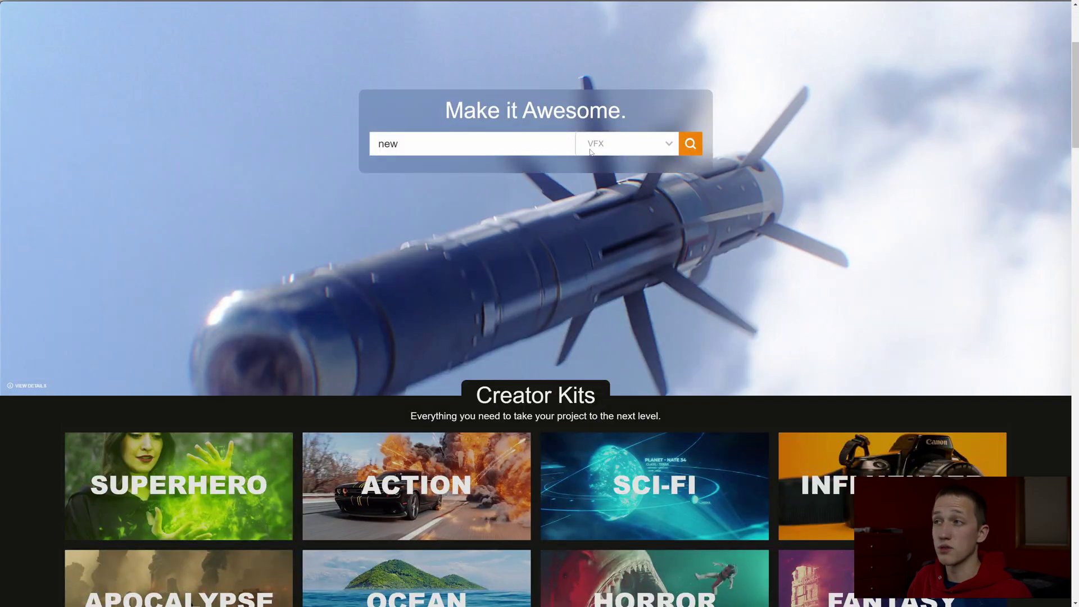
left_click(627, 151)
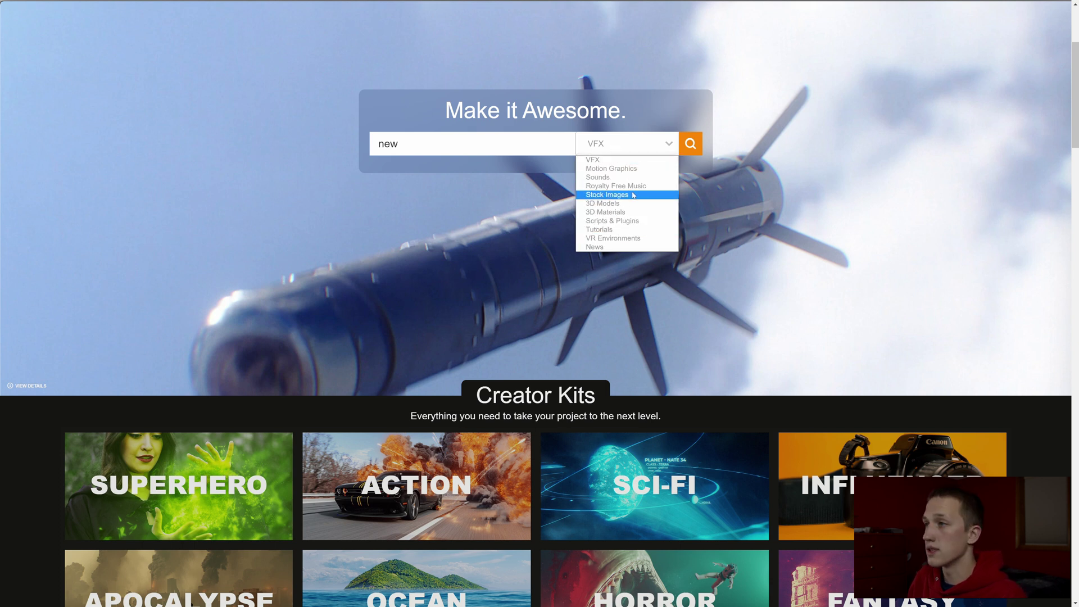
left_click(611, 168)
scroll(264, 340, "down", 4)
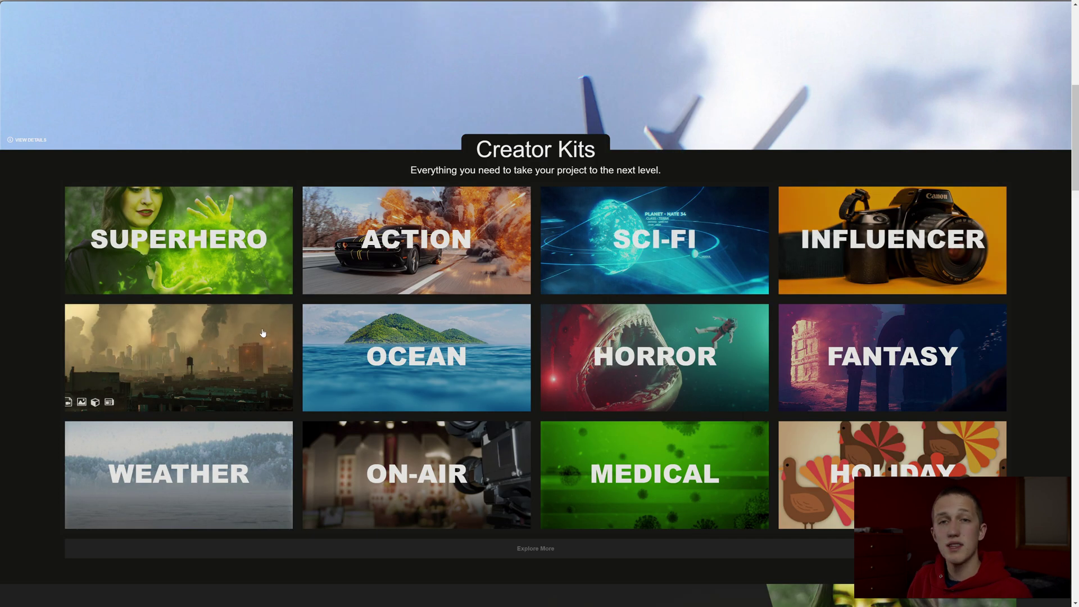
scroll(262, 329, "down", 15)
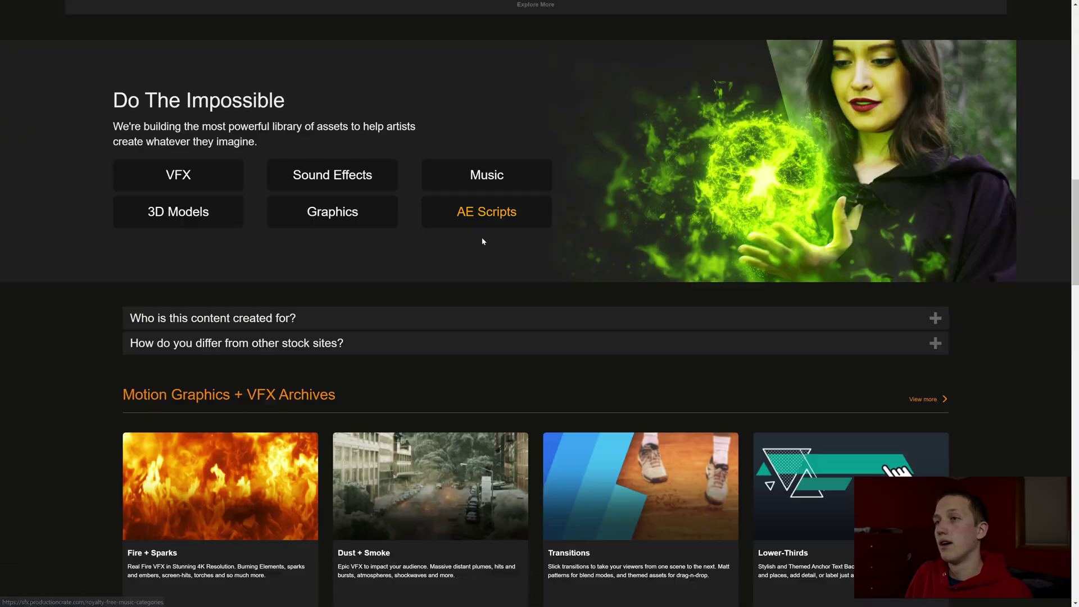
scroll(455, 241, "up", 20)
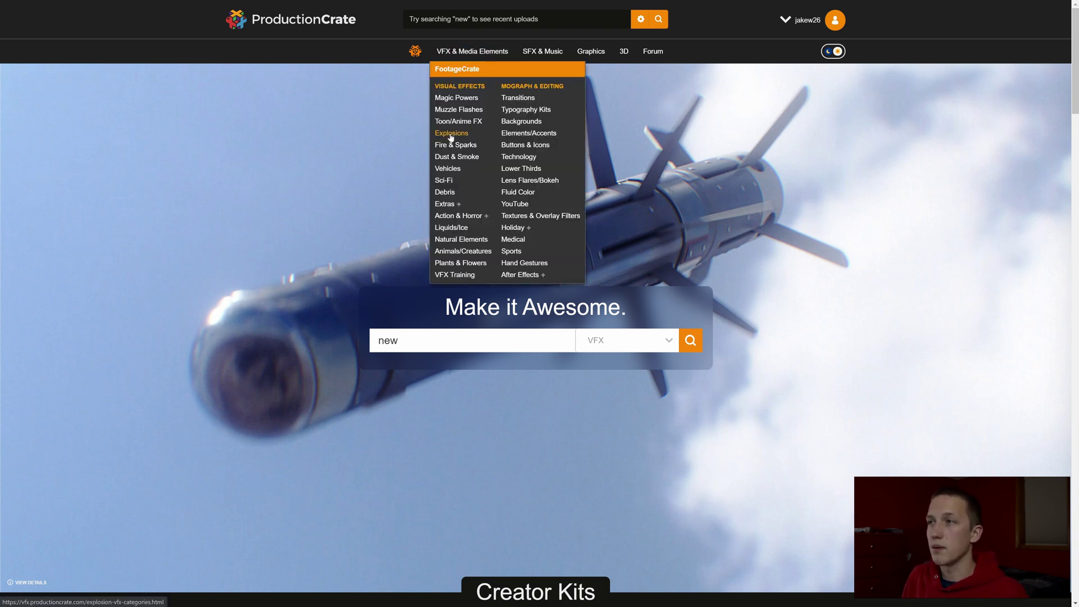
Step: Open the HD & 4K Explosions category page and look through it
left_click(452, 135)
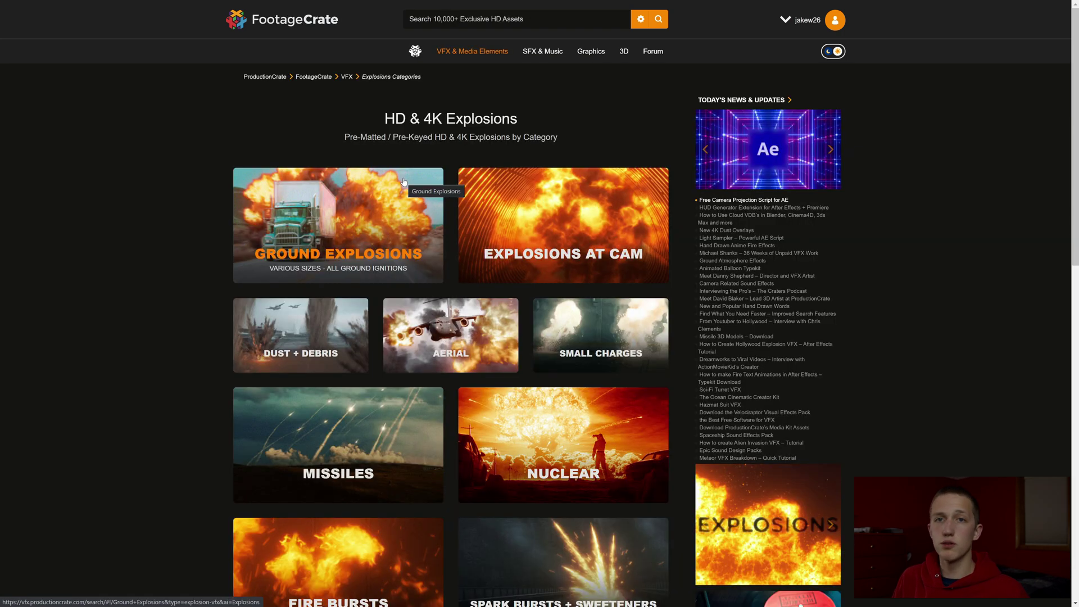
scroll(573, 238, "down", 6)
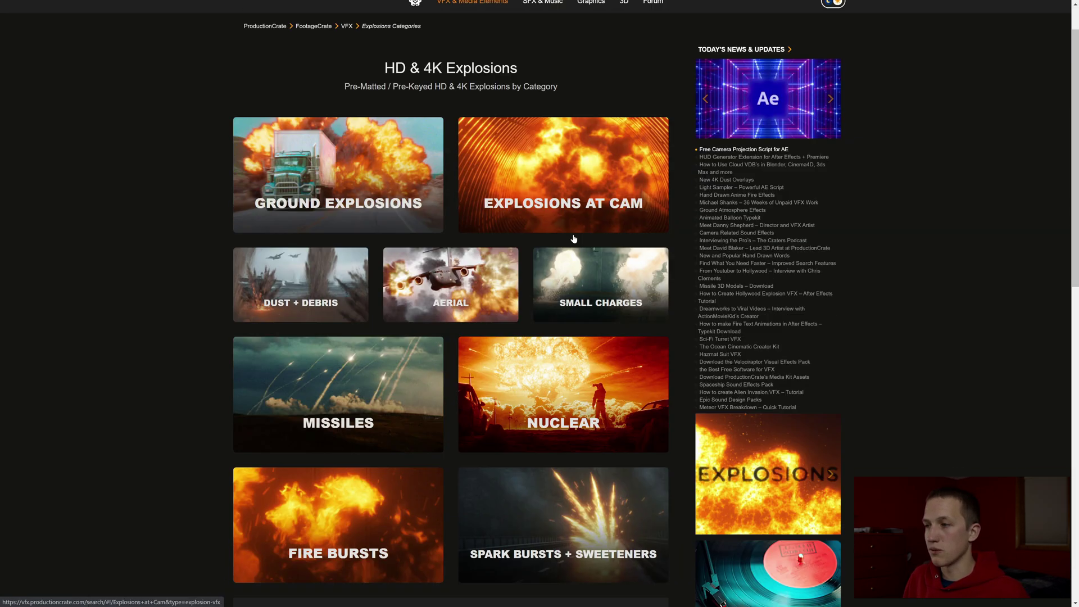
scroll(574, 238, "down", 4)
scroll(420, 266, "up", 10)
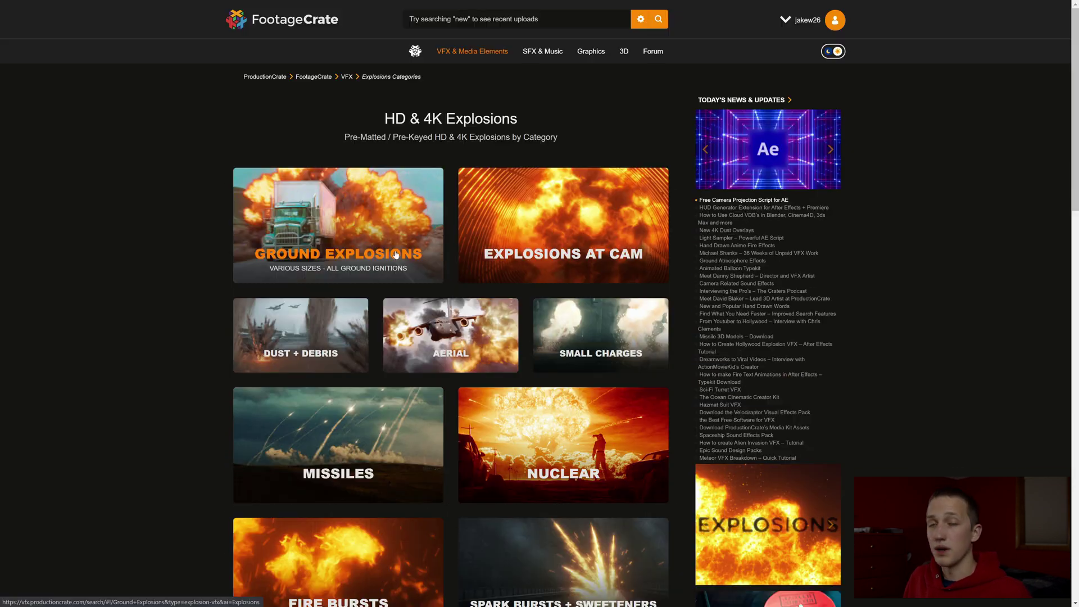
Step: In the 96-item Ground Explosions set, preview the (5K) Gas Explosion 10 clip
left_click(344, 210)
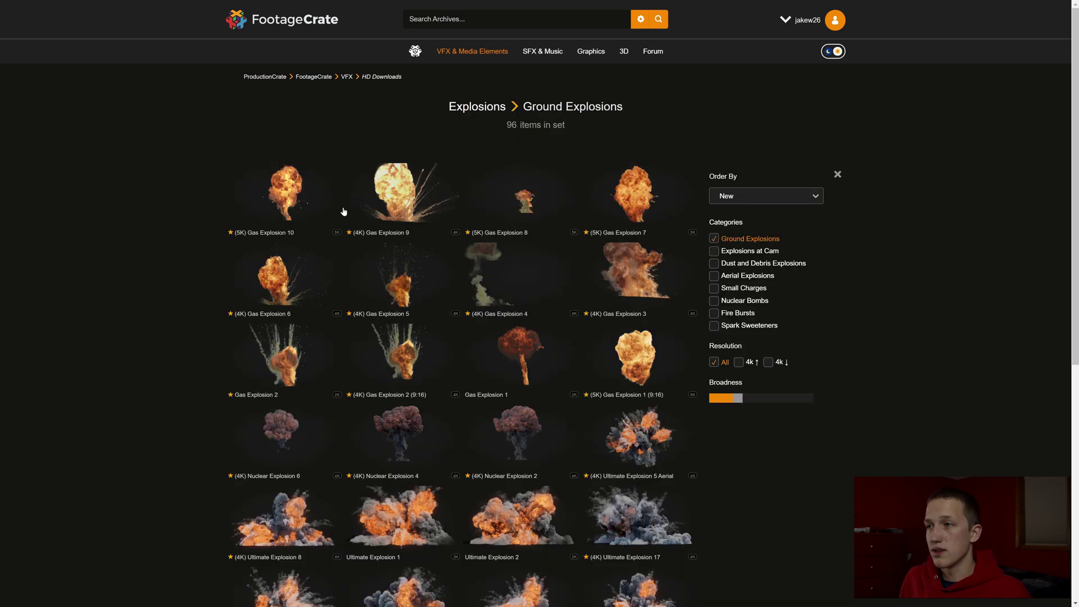
scroll(391, 151, "down", 1)
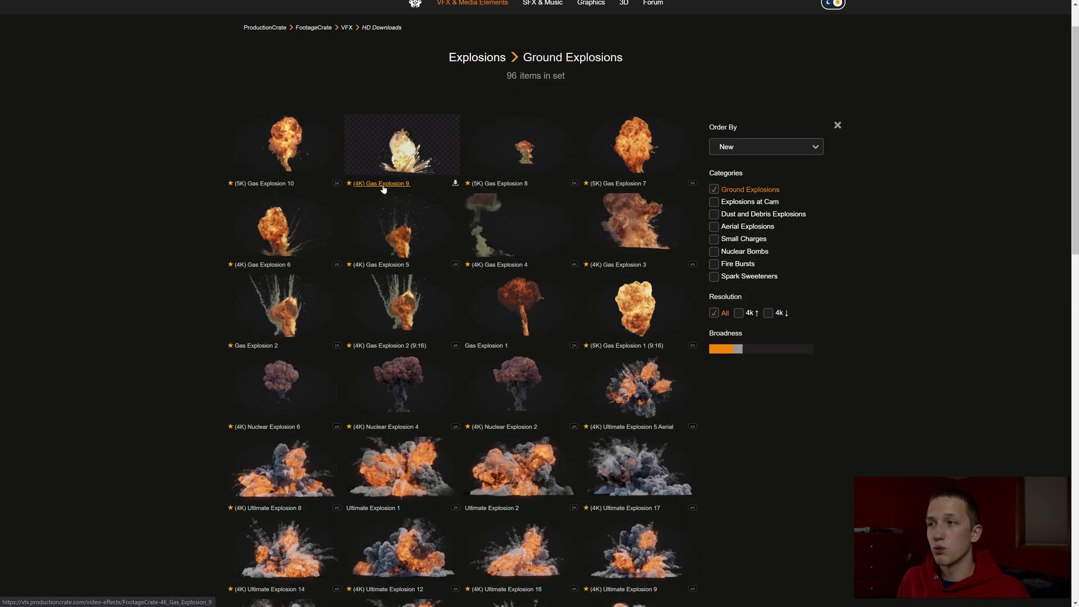
left_click(391, 150)
left_click(390, 146)
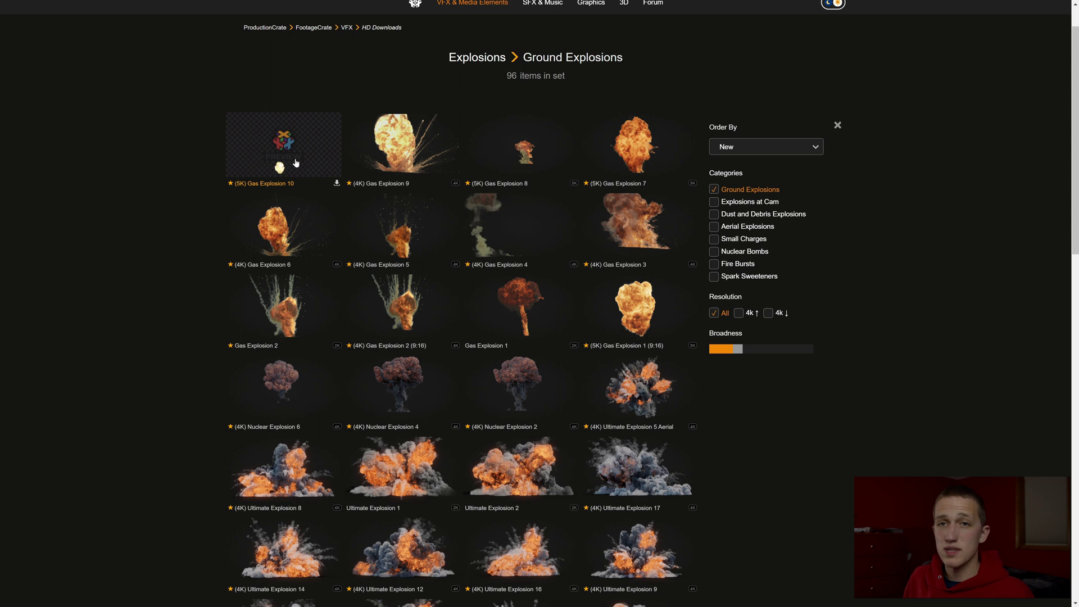
left_click(295, 158)
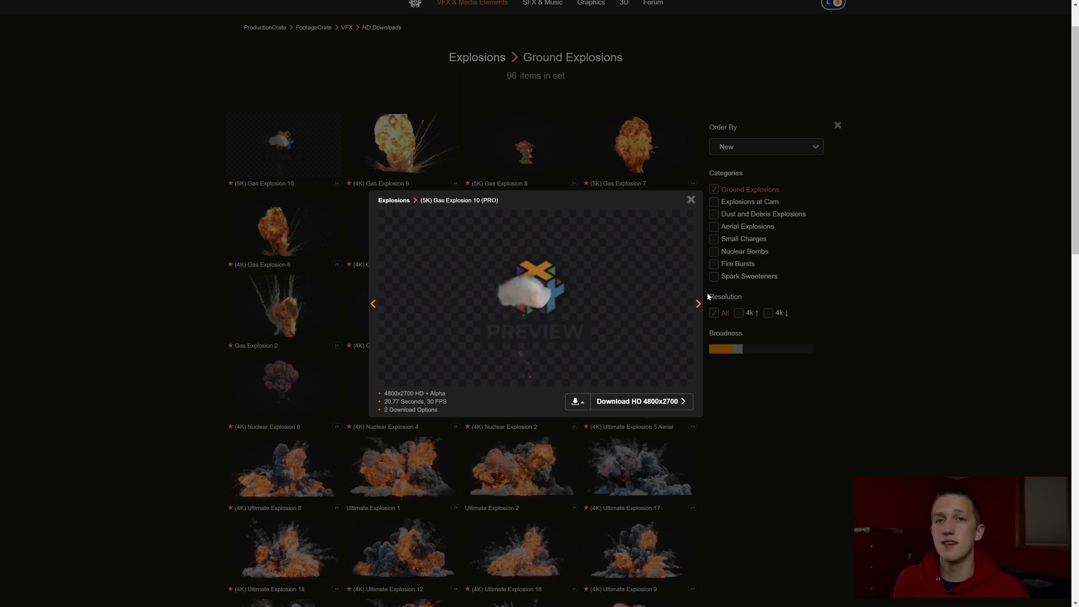
Step: Download Gas Explosion 10 as the 736 MB MOV - PNG Codec file
left_click(584, 401)
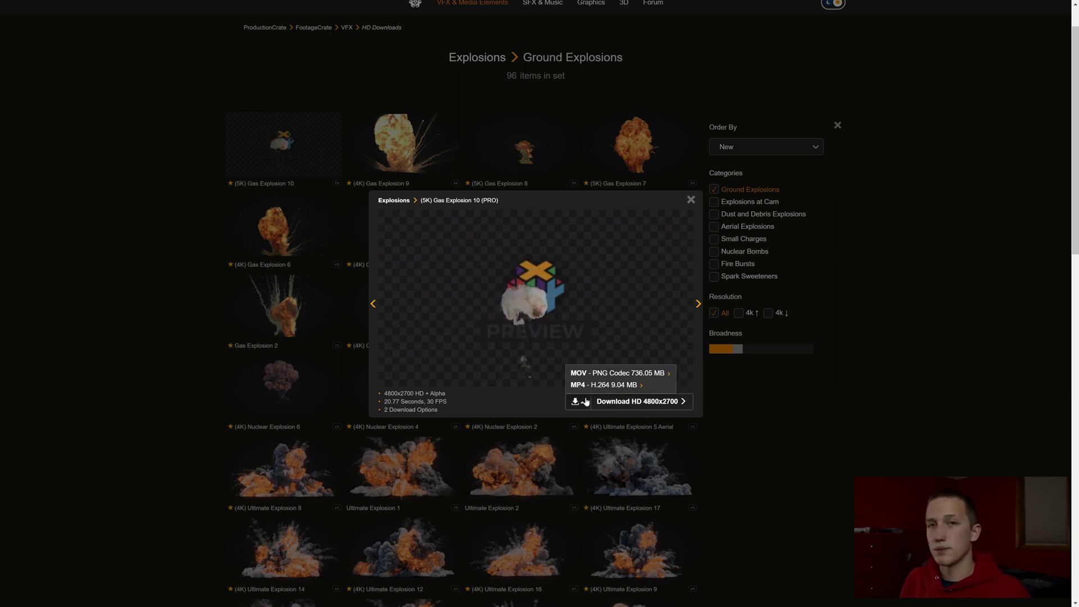
left_click(614, 373)
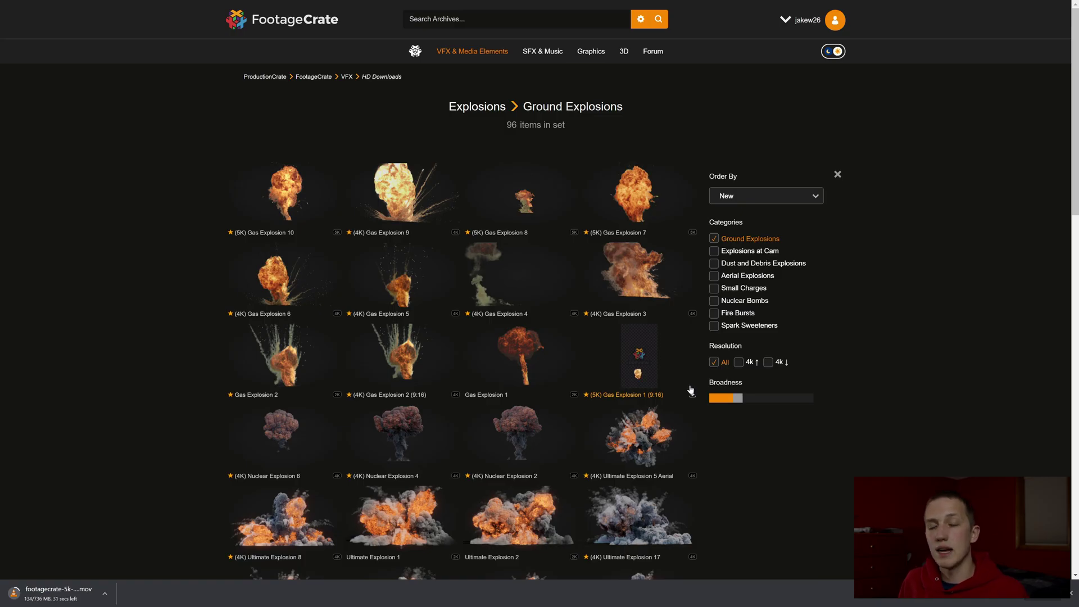
mouse_move(807, 20)
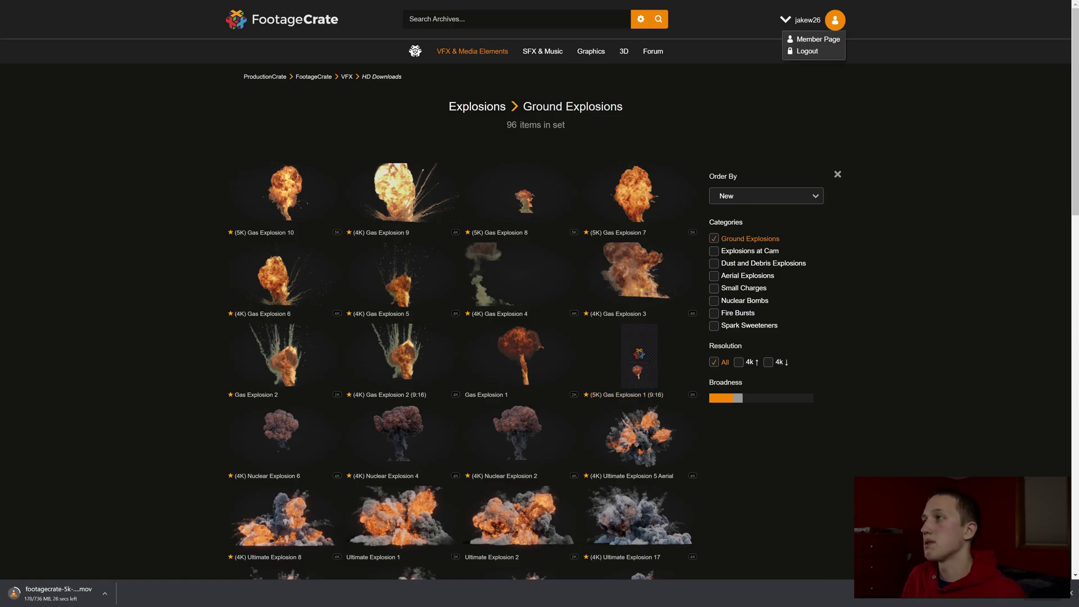
Step: Make MOV - PNG Codec the preferred HD VFX download format on the member page
left_click(806, 39)
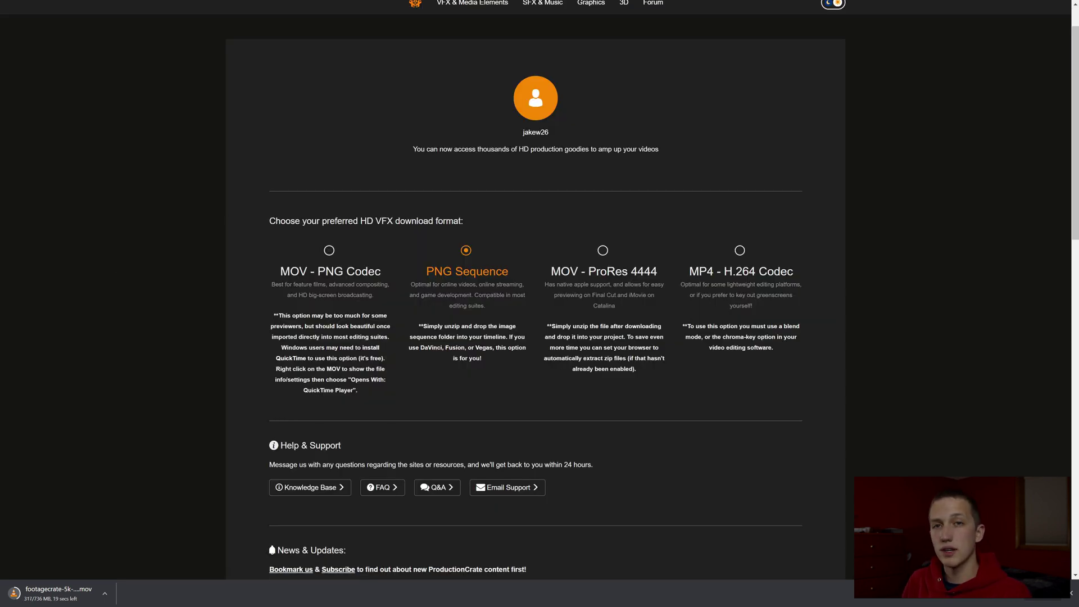
left_click_drag(264, 225, 460, 223)
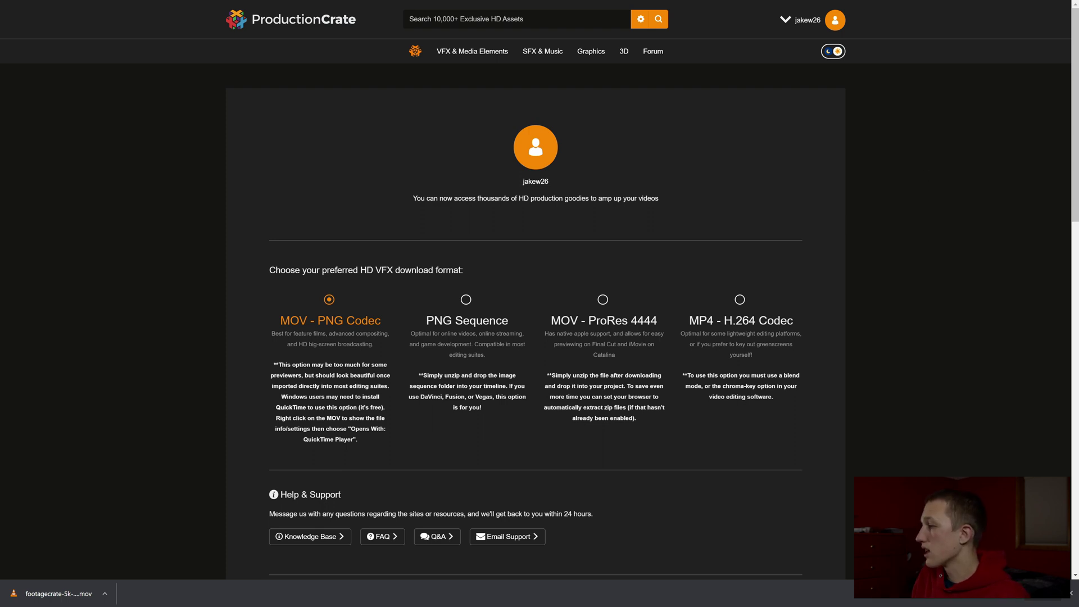
key("alt+Tab")
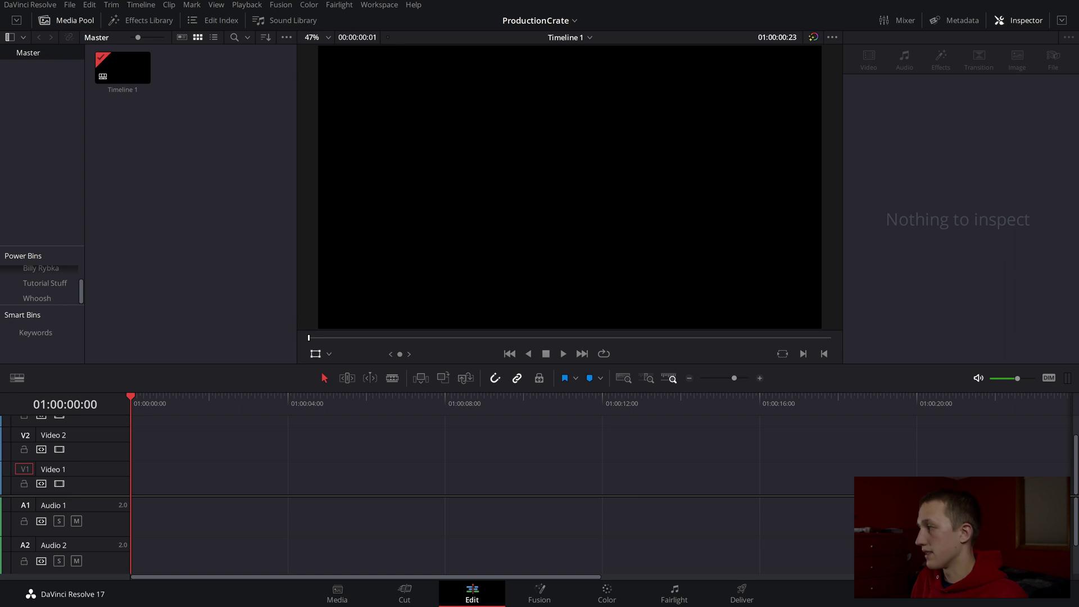
Step: Place footagecrate-5k-gas-explosion-10.mov on Video 1 at the timeline start and play it
left_click_drag(933, 231, 133, 483)
key("space")
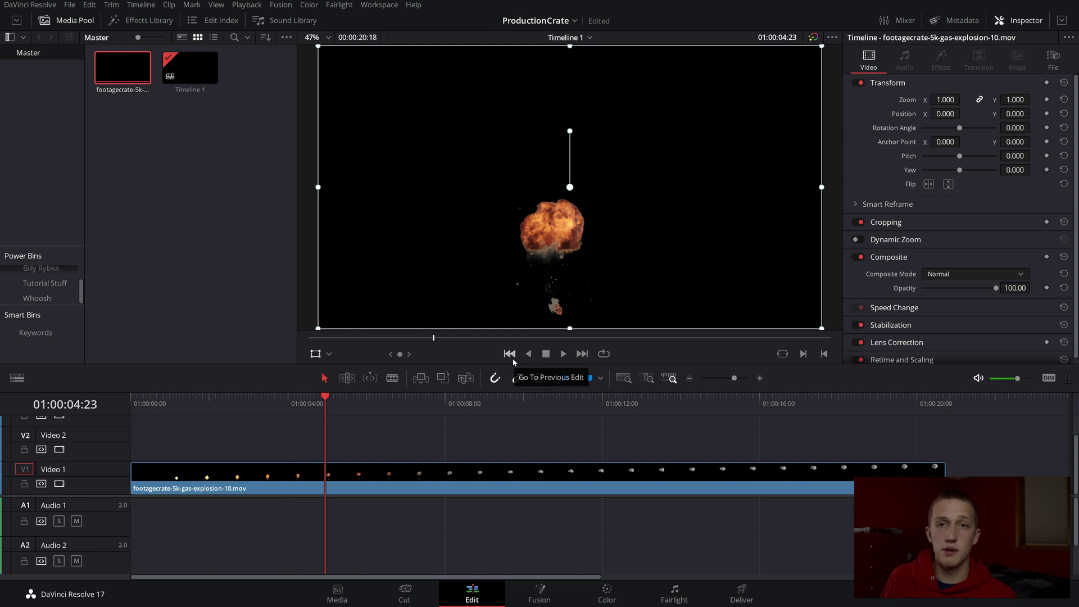
right_click(385, 474)
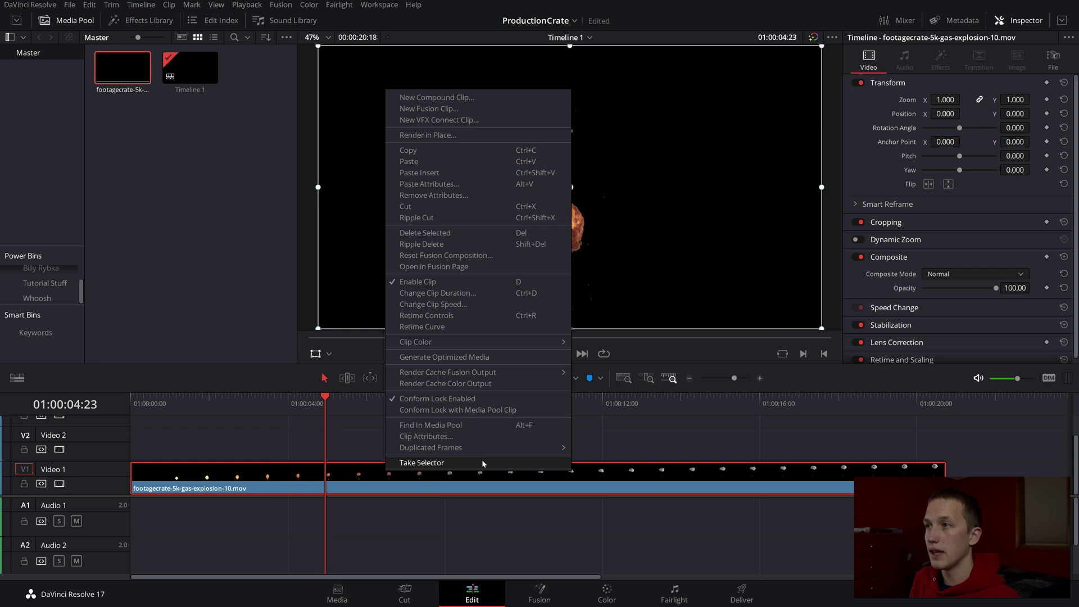
mouse_move(500, 373)
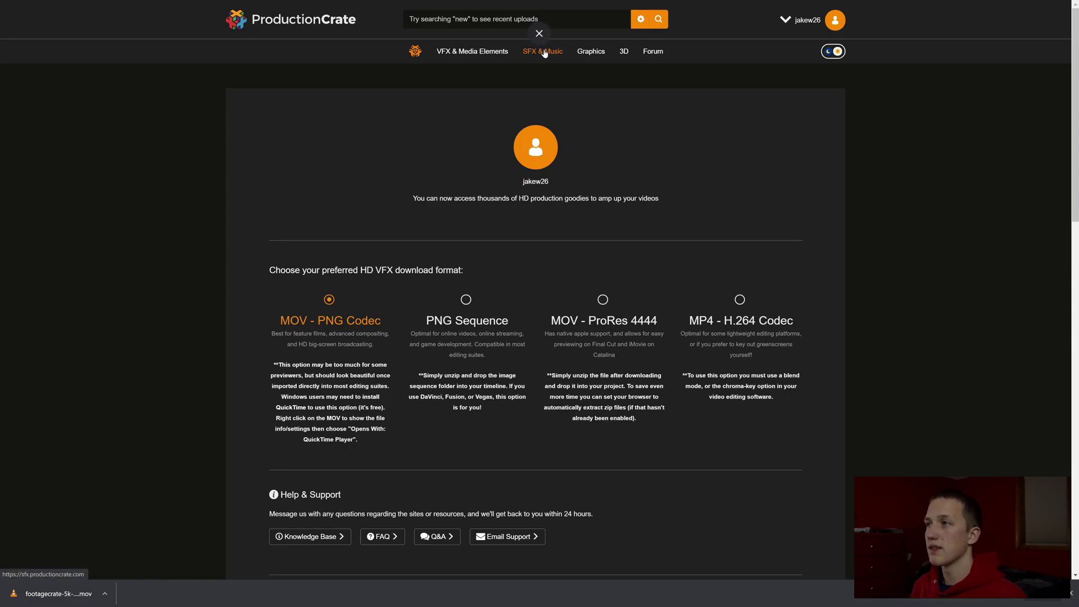
Step: Download the Large Explosion sound in HD as a WAV from SoundsCrate's Explosion SFX set
mouse_move(544, 51)
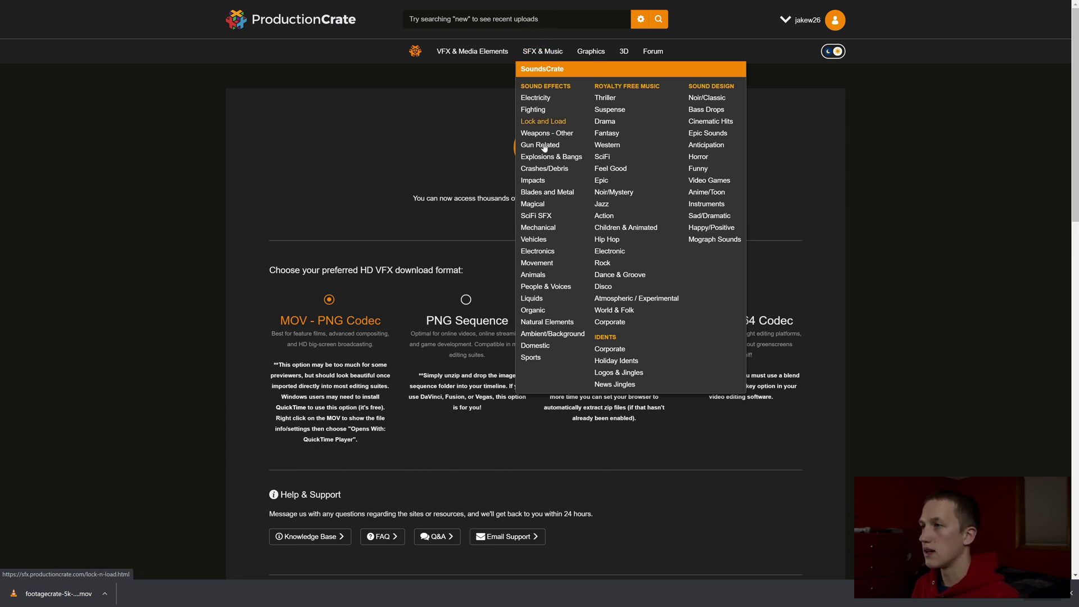
left_click(556, 161)
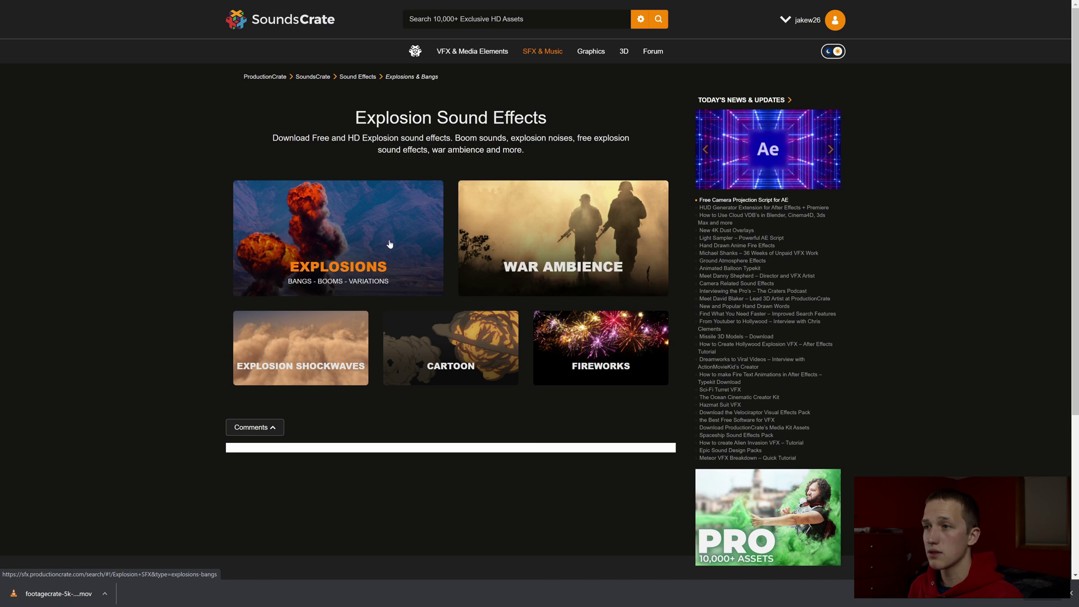
left_click(335, 259)
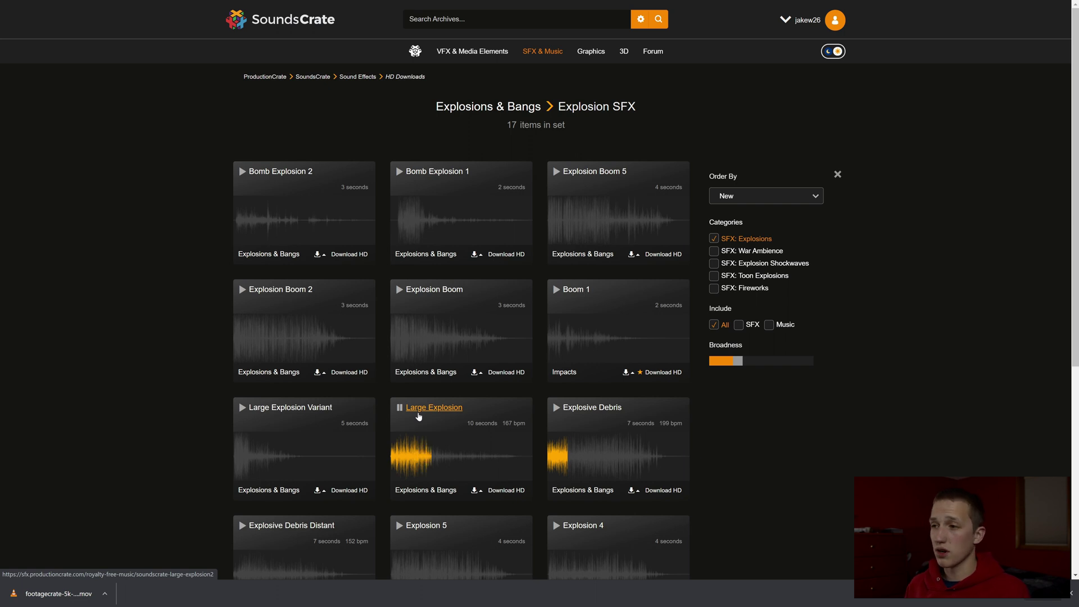
left_click(497, 491)
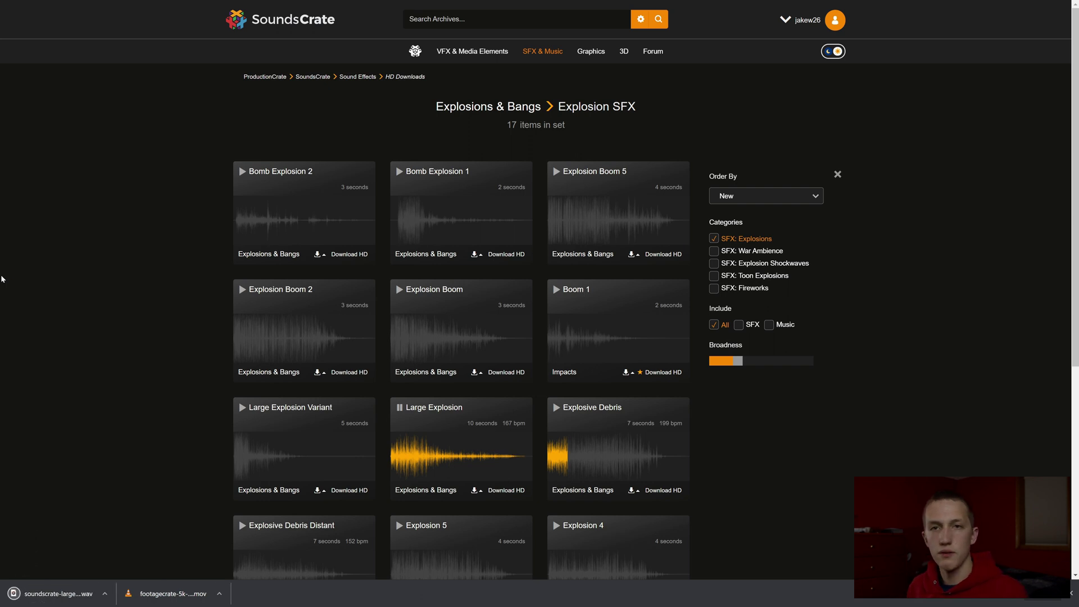
key("alt+Tab")
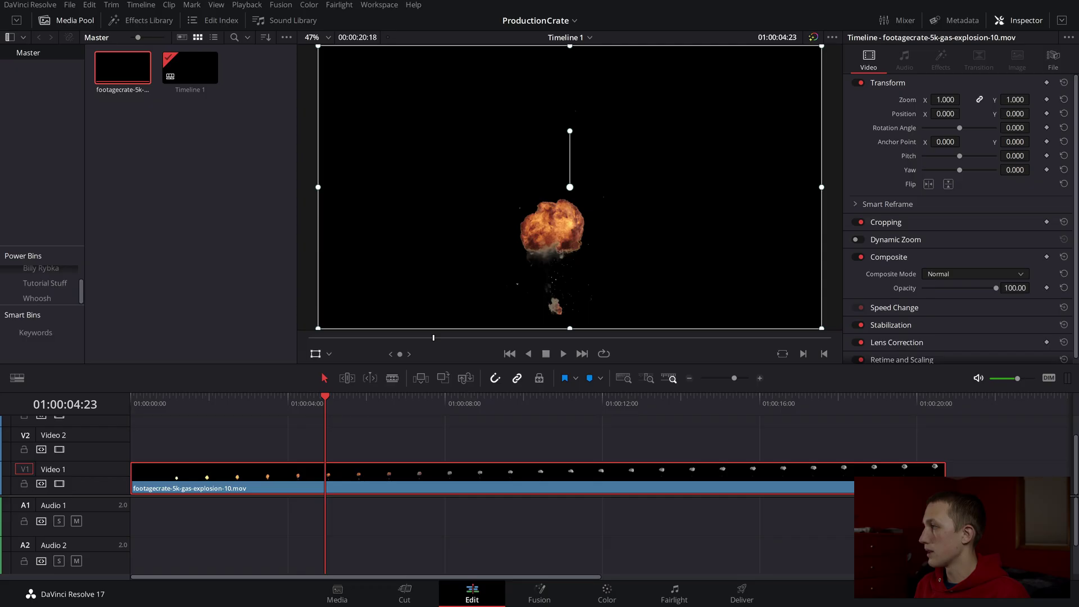
Step: Put soundscrate-large-explosion2.wav on Audio 1 at the timeline start and play it with the video
left_click_drag(225, 595, 138, 512)
key("Home")
key("space")
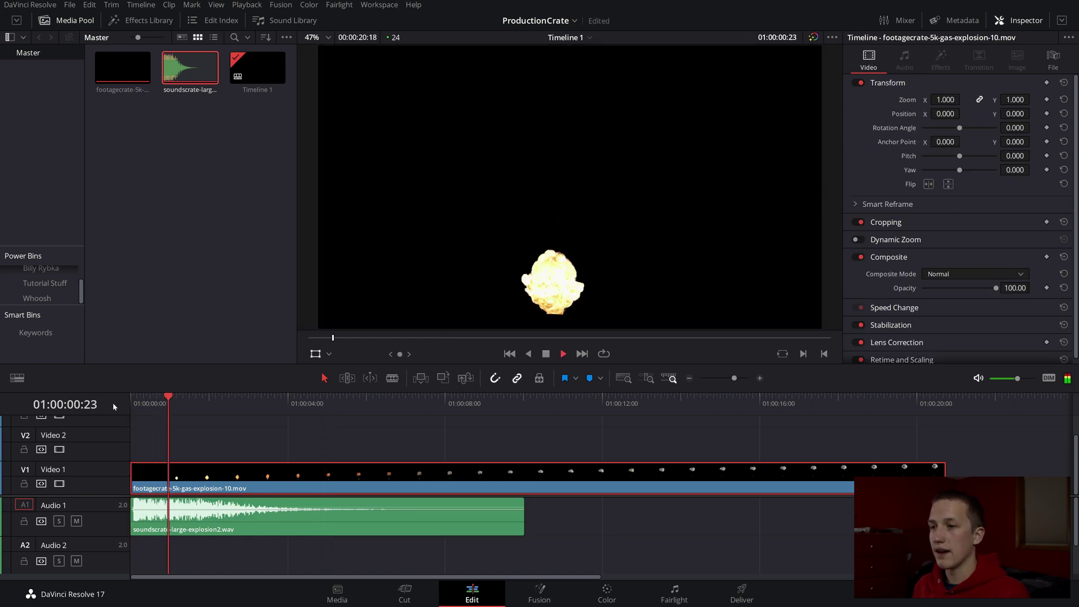
key("space")
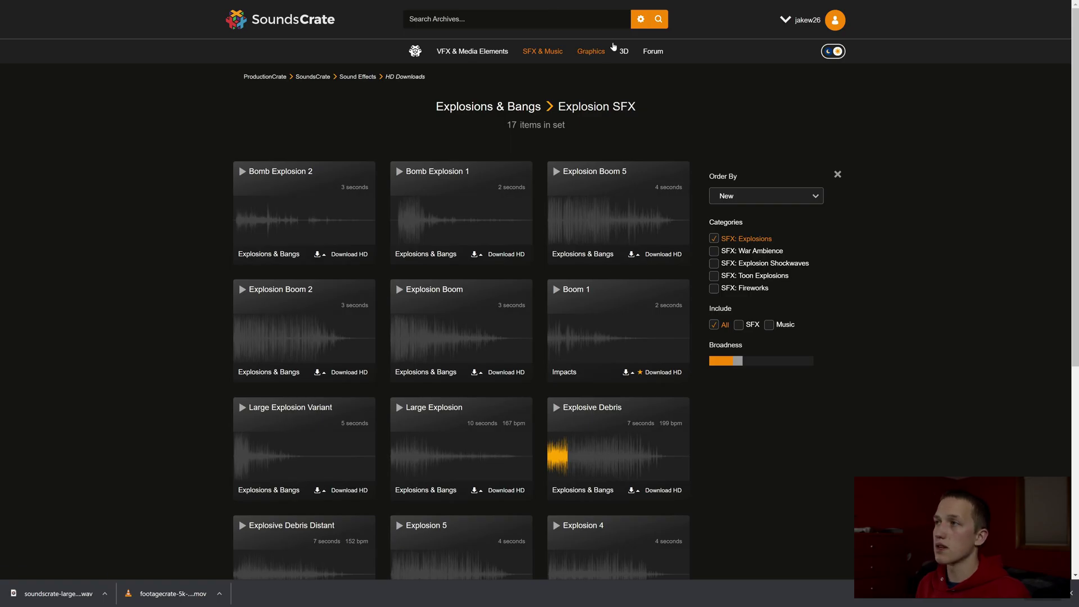
Step: Open the Construction Modules (PRO) model under RenderCrate's Urban models and show its ZIP sizes
mouse_move(622, 55)
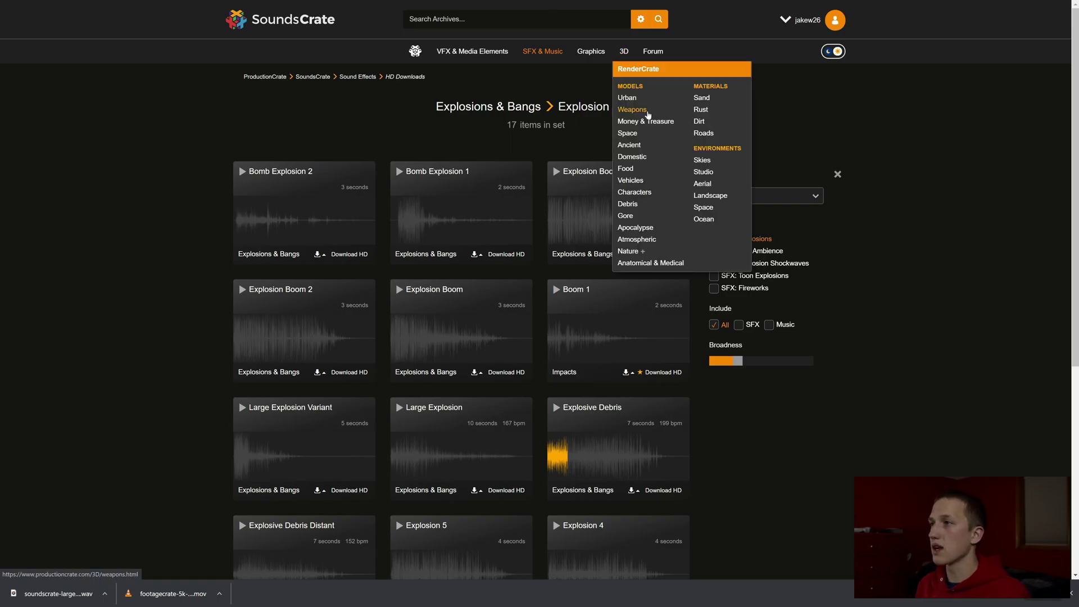
left_click(624, 87)
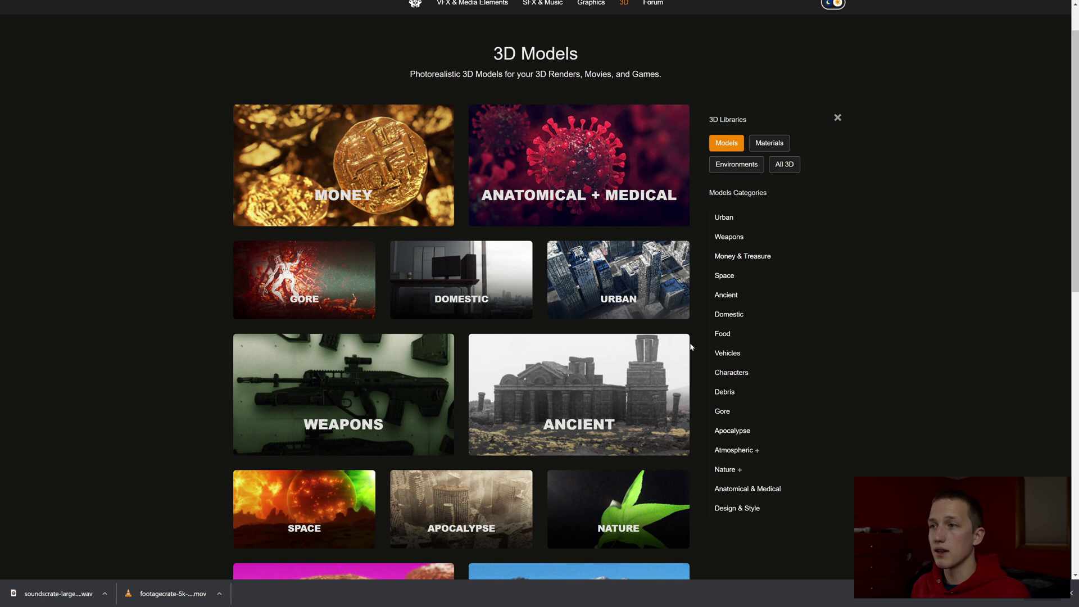
left_click(623, 303)
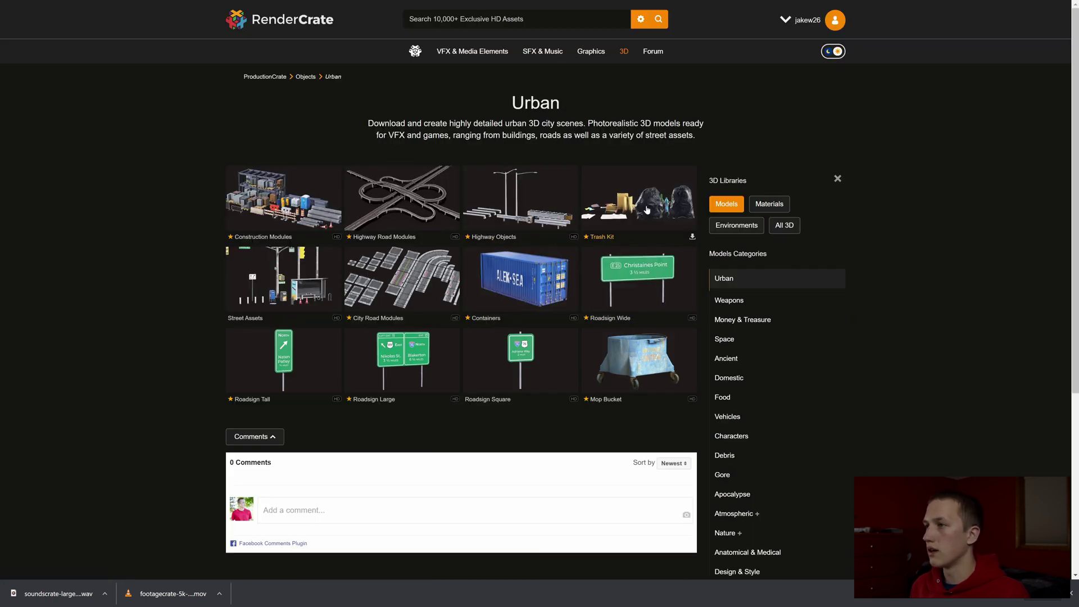
left_click(289, 194)
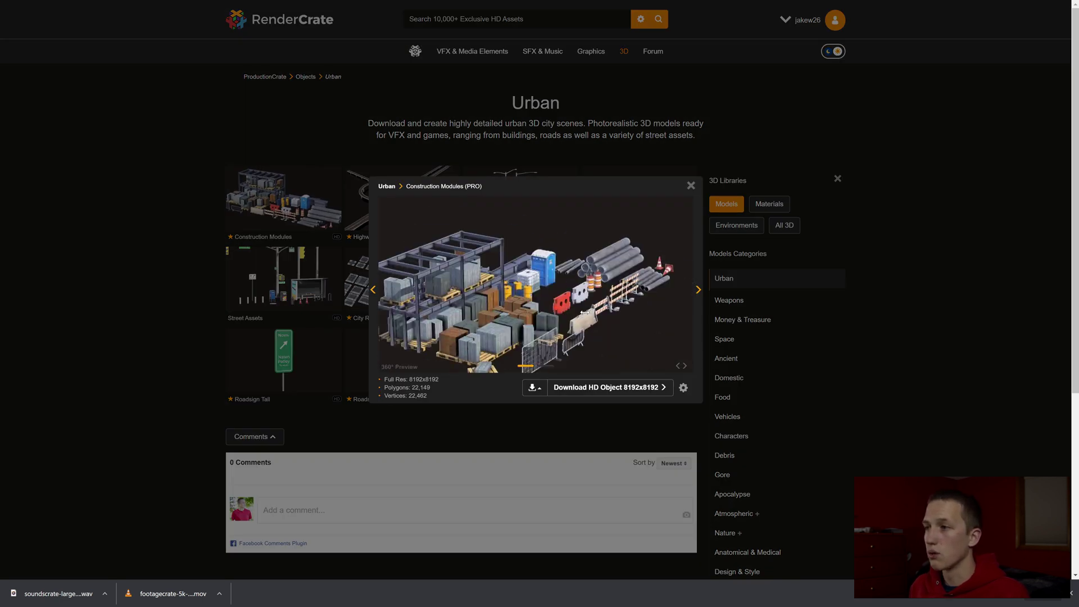
left_click(525, 385)
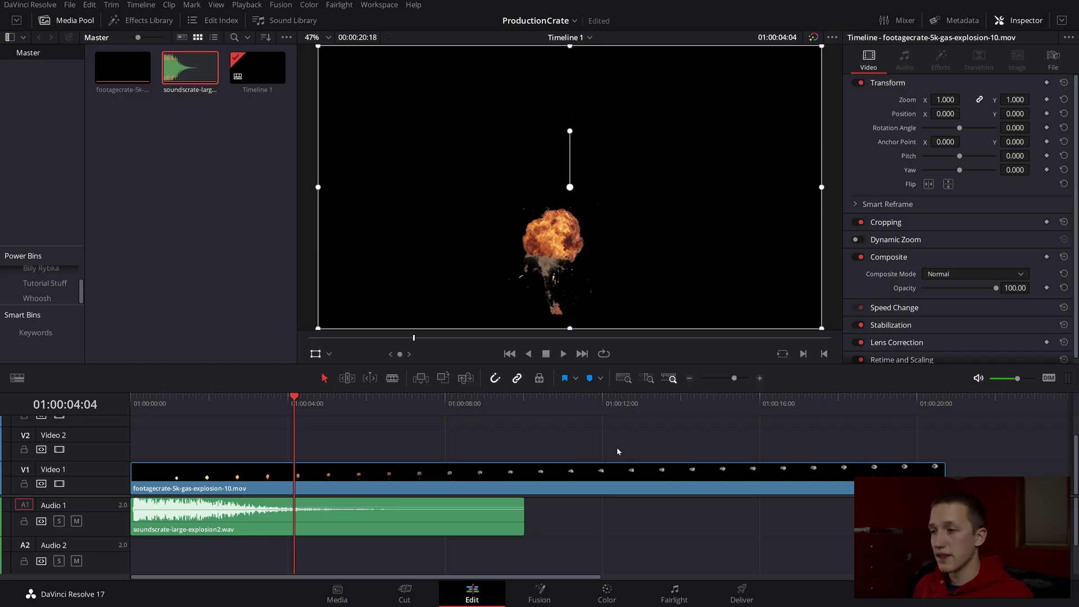
Step: Replace both explosion clips with a Fusion Composition on Video 1 and open it in Fusion
left_click_drag(617, 451, 245, 508)
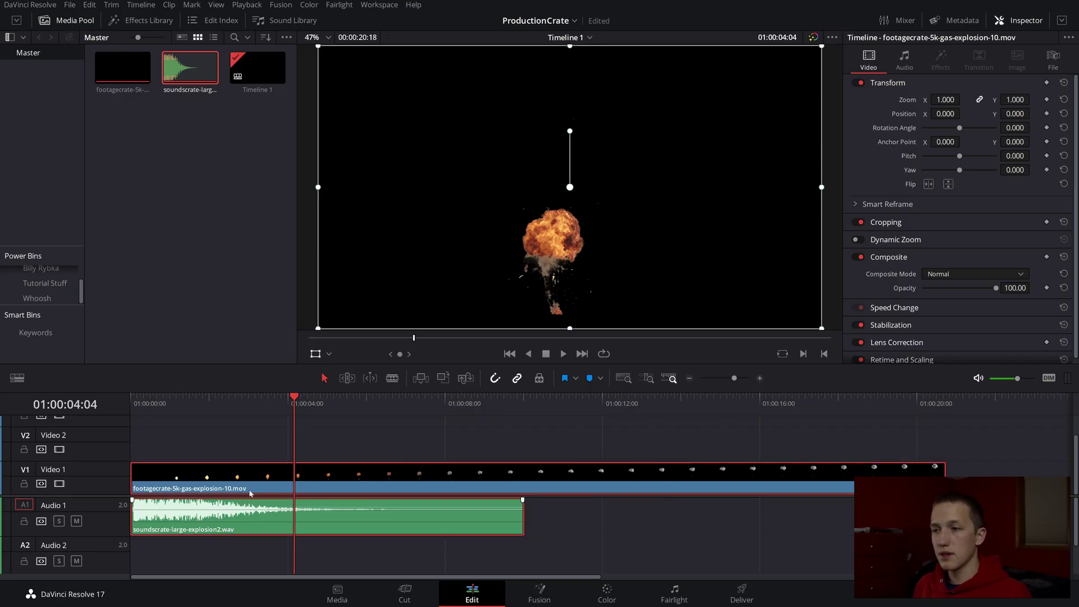
key("Delete")
left_click(141, 20)
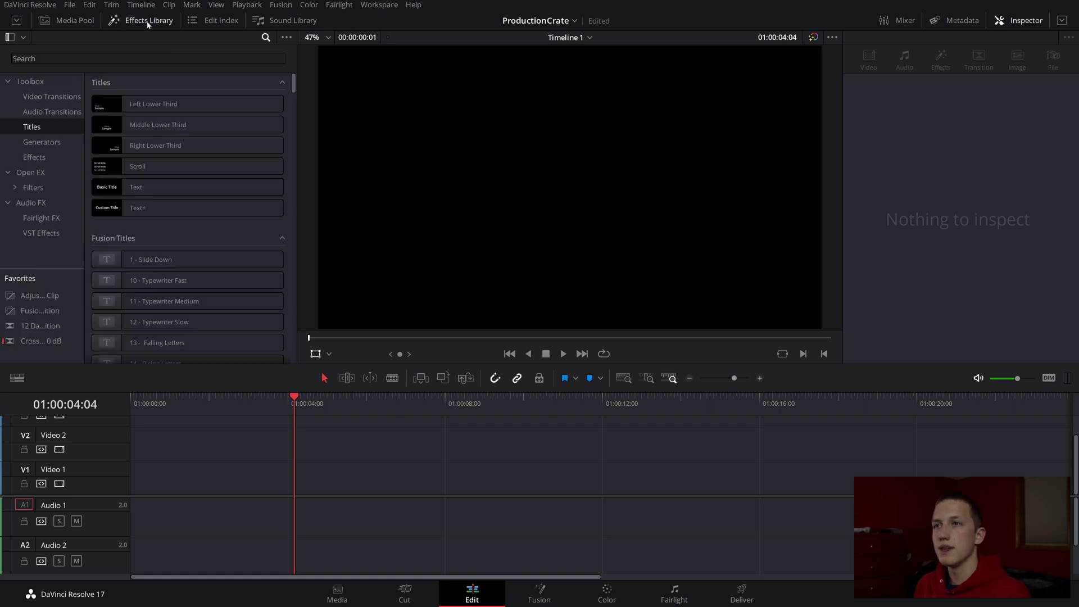
left_click_drag(42, 309, 133, 489)
left_click(196, 415)
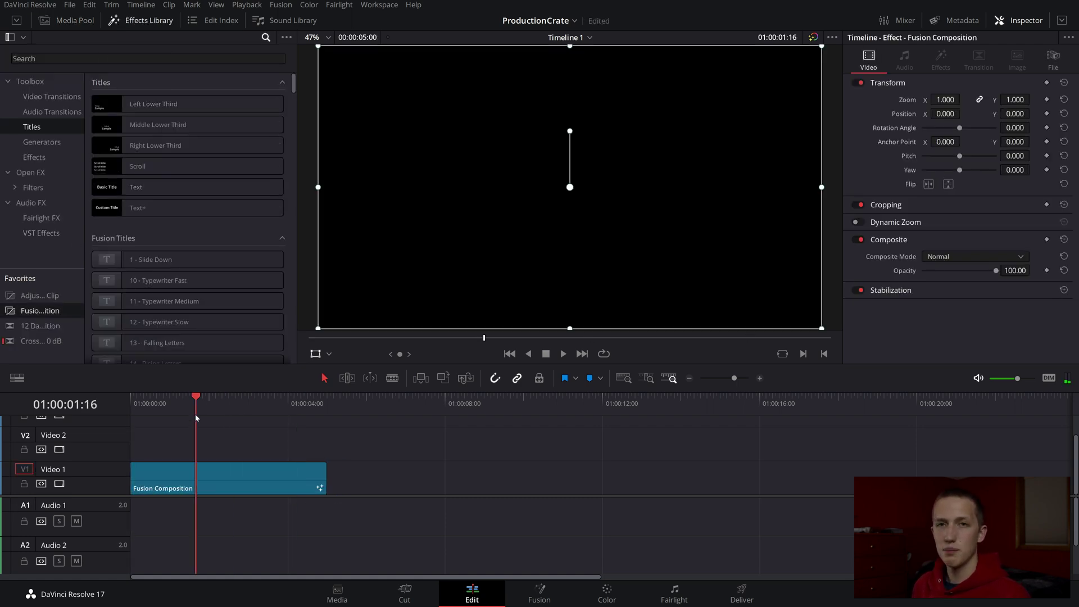
left_click(541, 594)
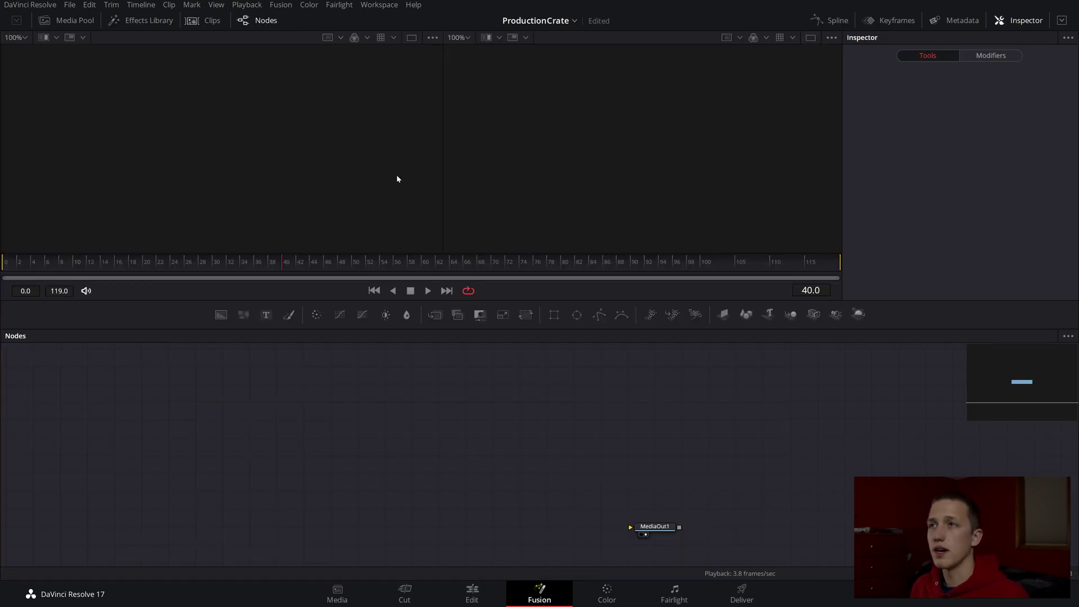
Step: Import the Construction Modules .obj through Import > FBX Scene with default settings
left_click(292, 5)
mouse_move(321, 61)
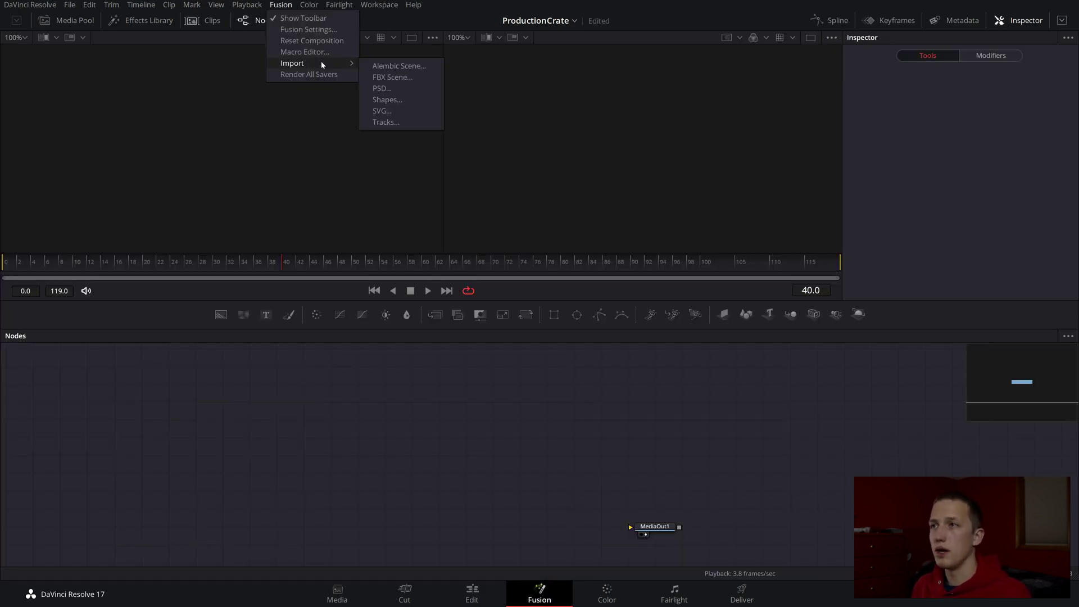
left_click(383, 77)
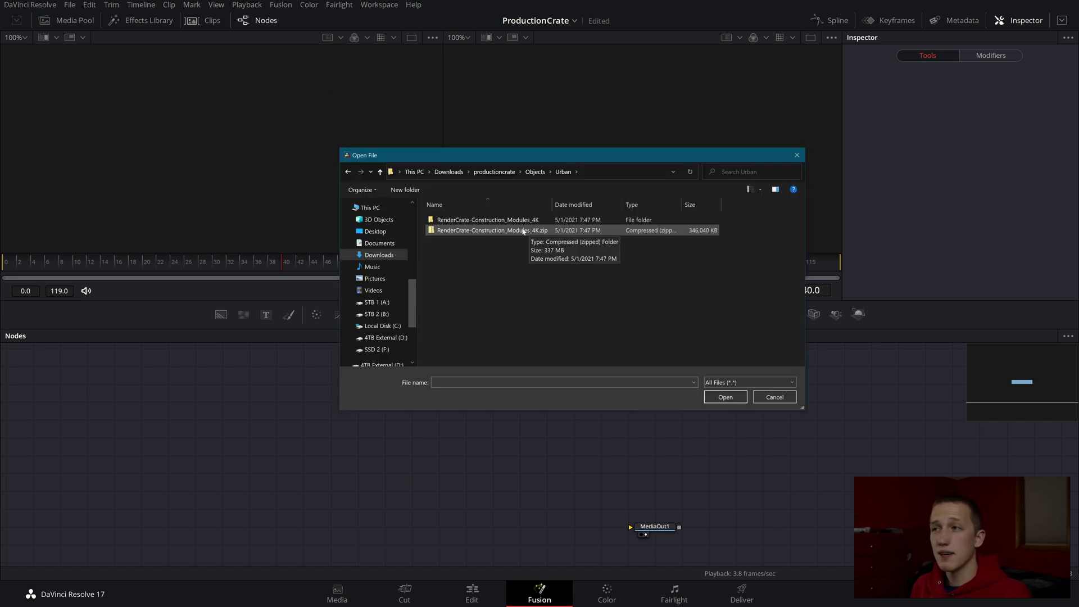
left_click(523, 230)
double_click(519, 220)
double_click(513, 220)
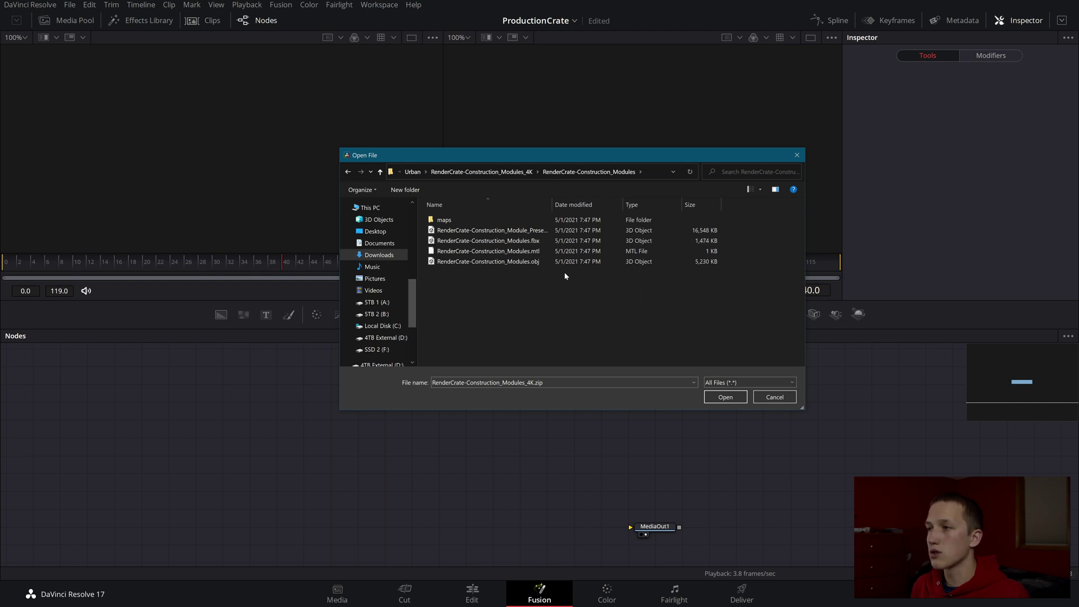
left_click(548, 262)
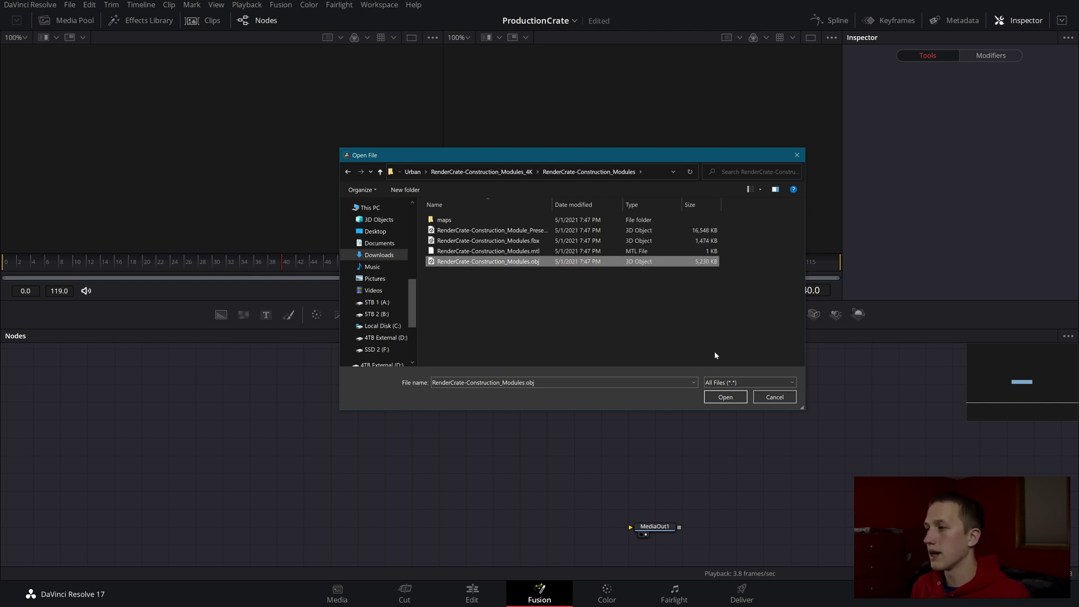
left_click(725, 397)
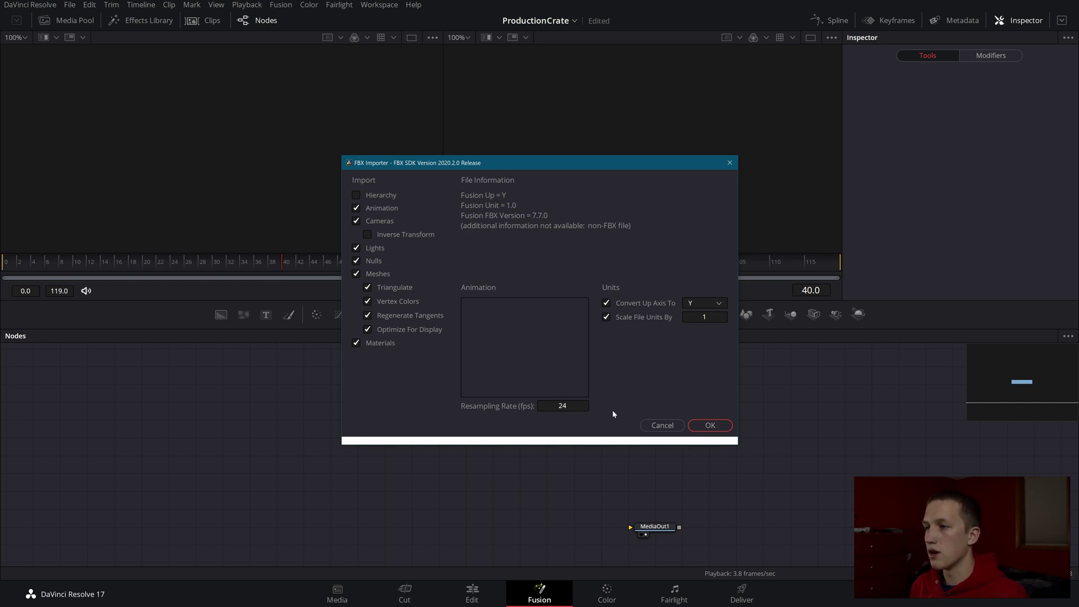
left_click(706, 425)
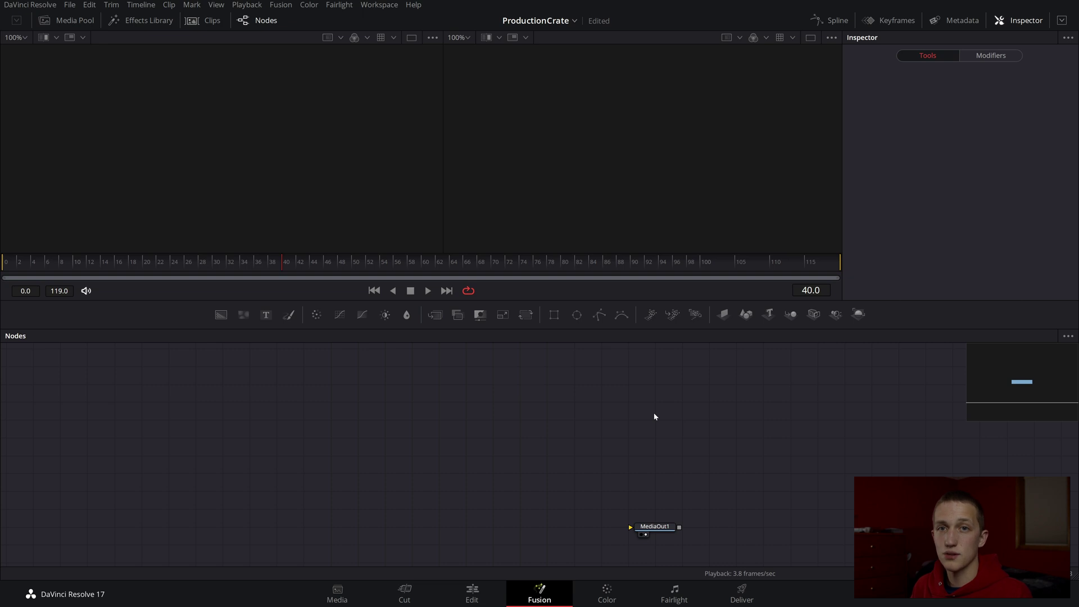
Step: Show Merge3D1 in the left viewer and orbit around the construction scene
scroll(432, 473, "down", 3)
scroll(431, 474, "up", 3)
scroll(551, 464, "up", 4)
left_click_drag(477, 460, 281, 140)
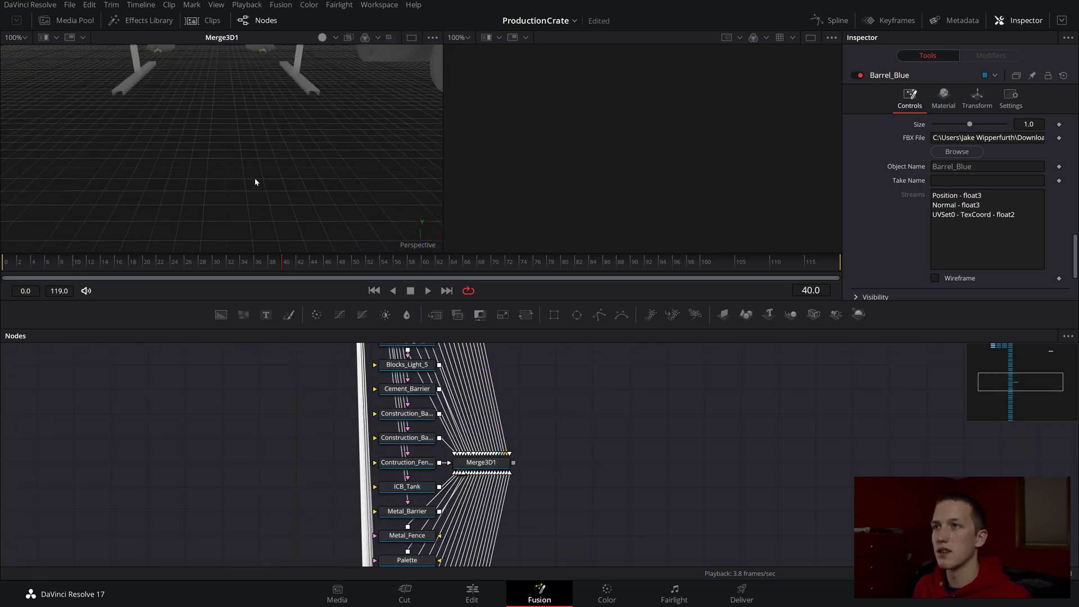
scroll(256, 129, "down", 6)
scroll(261, 110, "up", 3)
left_click_drag(261, 110, 409, 121)
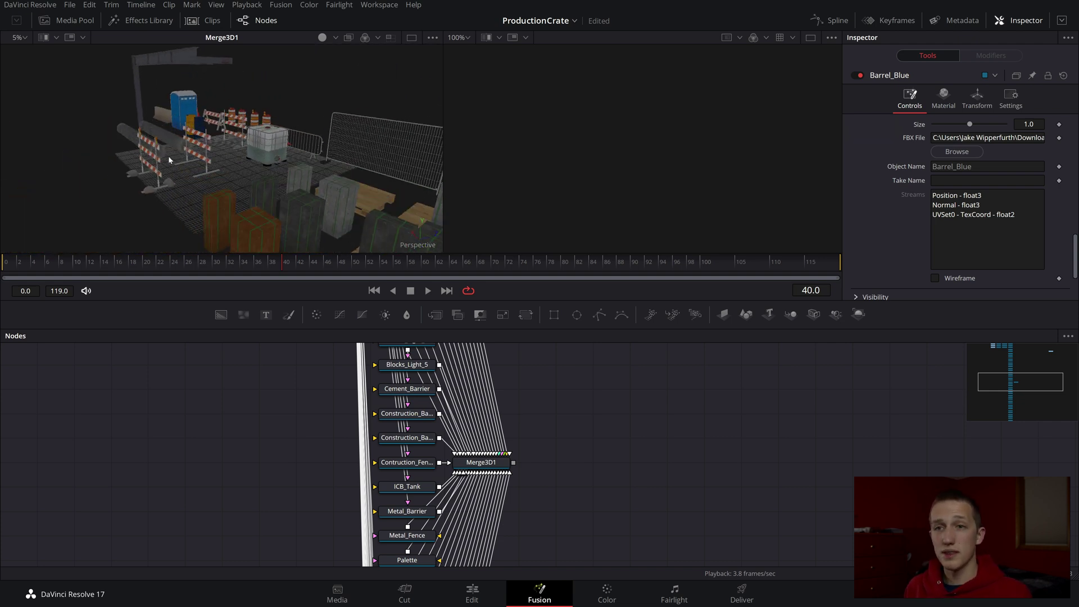
scroll(416, 429, "down", 3)
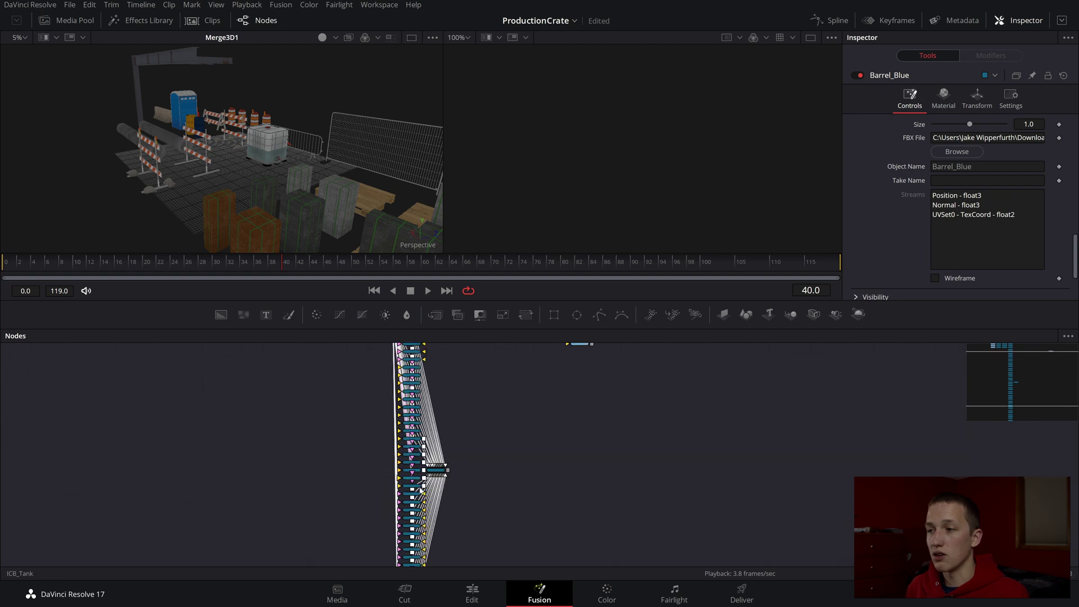
scroll(416, 489, "up", 5)
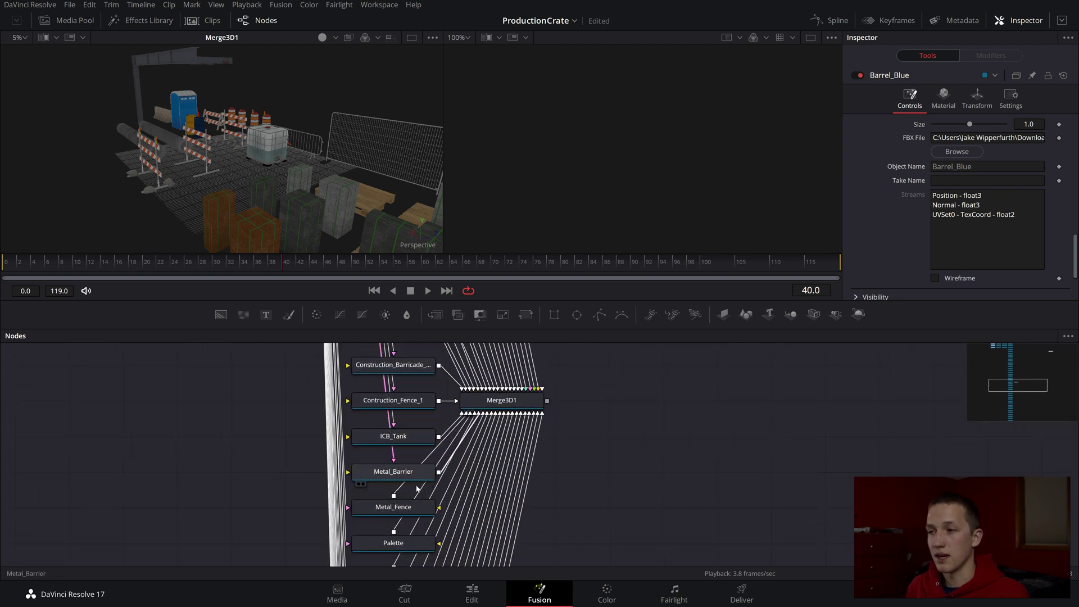
Step: Move Traffic_Barrier_3 left as a test, undo the move, and save the project
left_click(153, 175)
left_click_drag(166, 171, 105, 231)
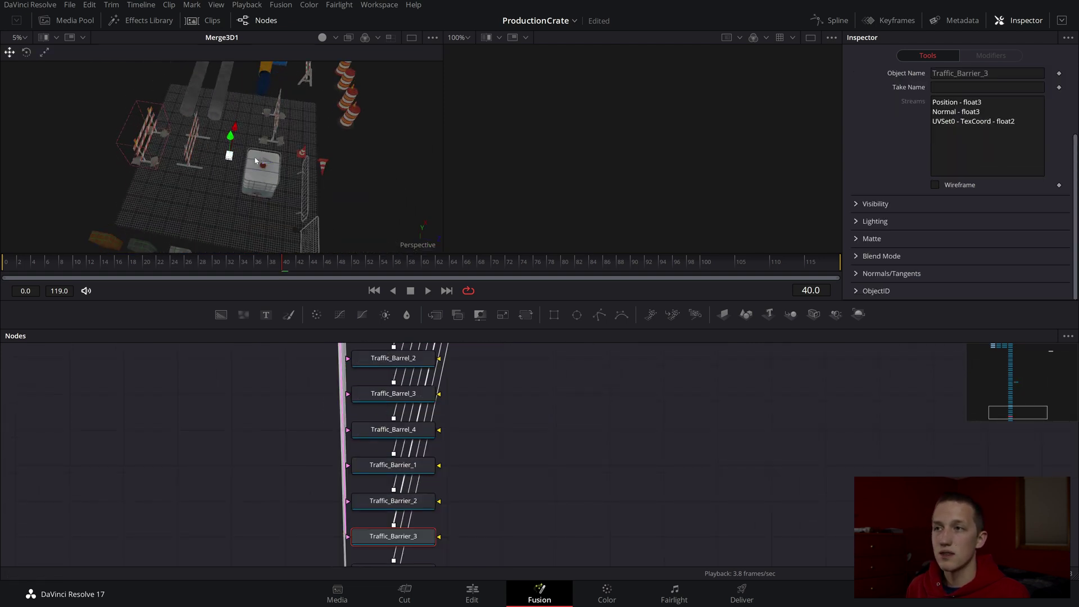
left_click_drag(250, 163, 227, 161)
key("ctrl+z")
key("ctrl+s")
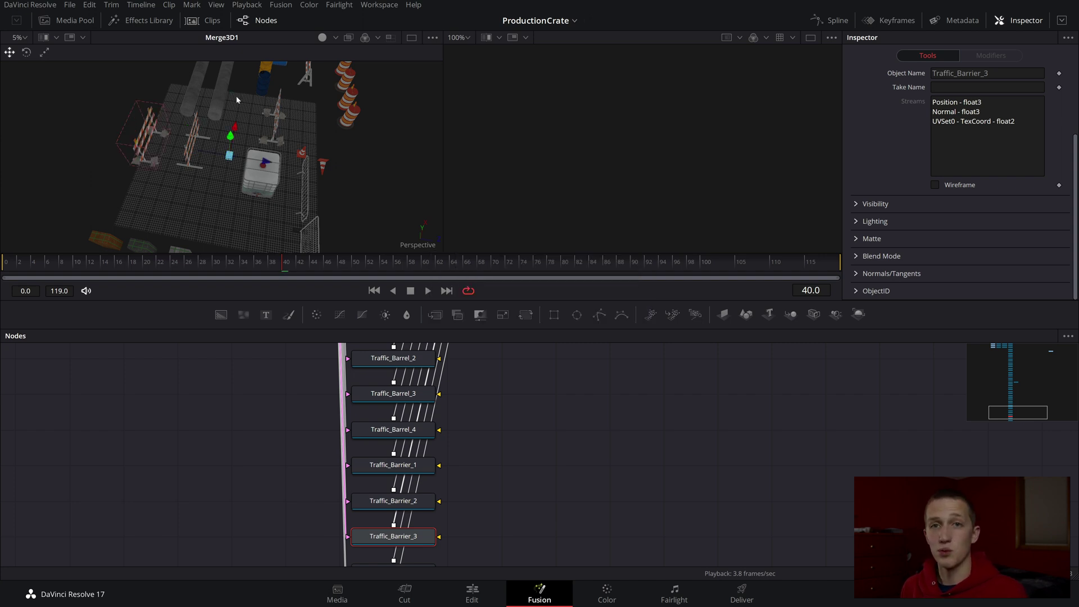